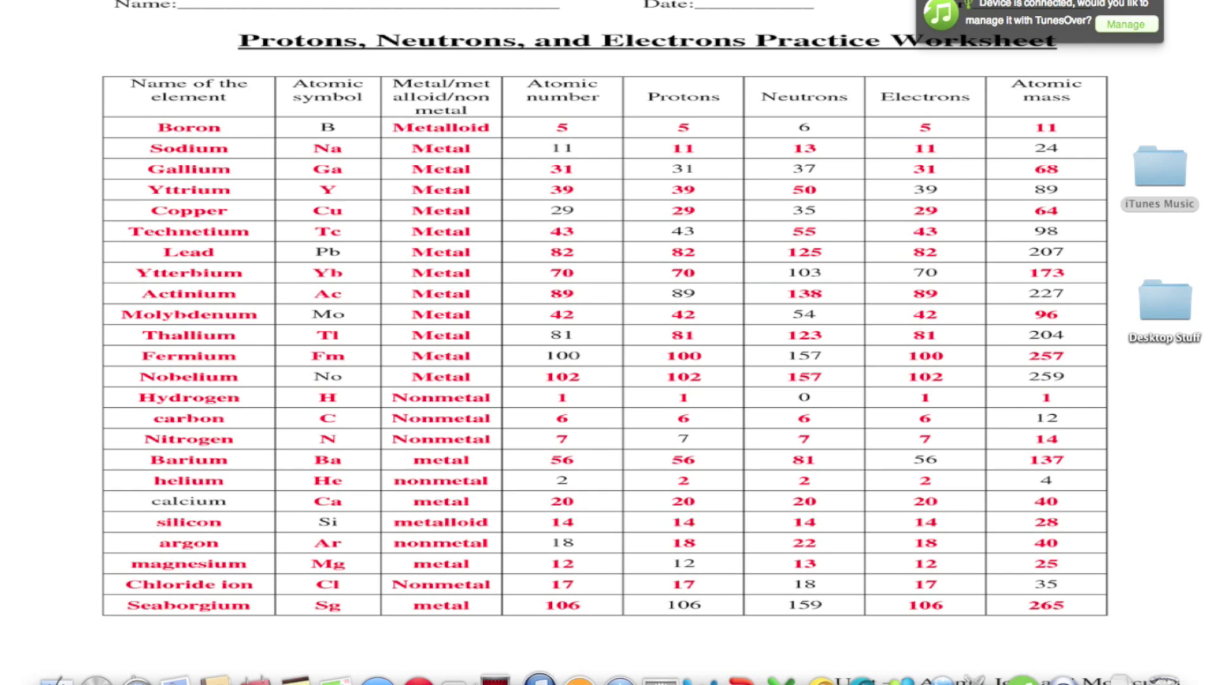
# Step: Launch iTunes through Spotlight, showing its library with a single song
pyautogui.press('super+space')
pyautogui.write('quick')
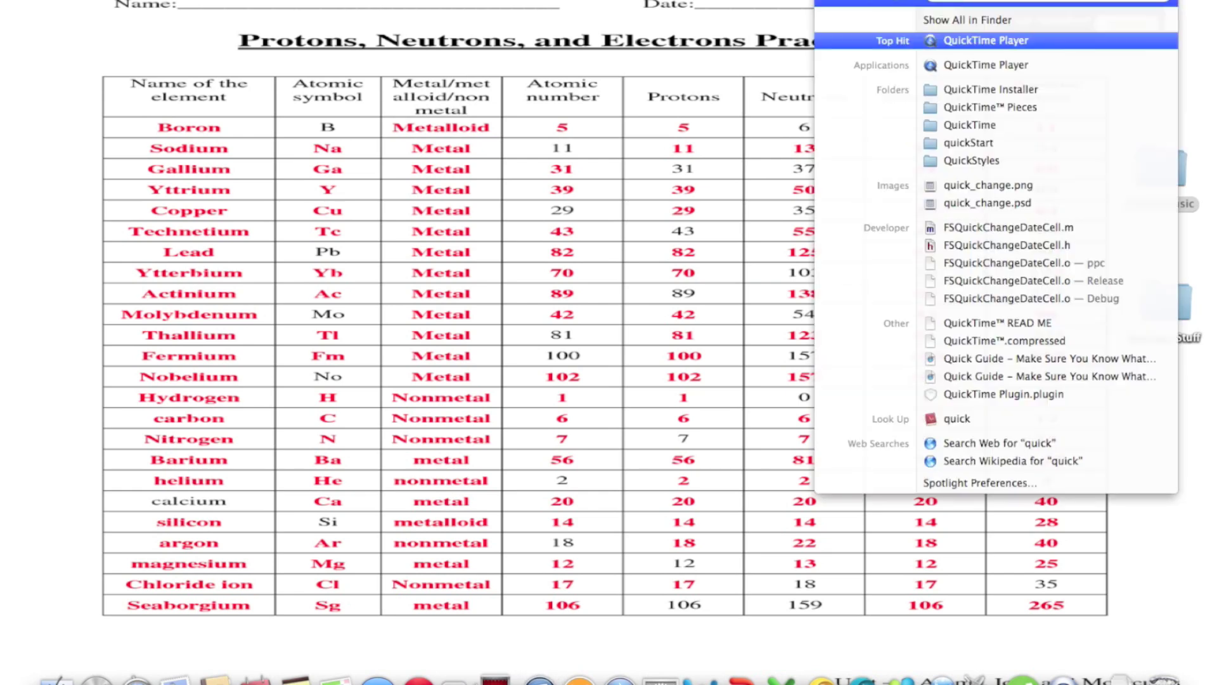
pyautogui.press('super+space')
pyautogui.write('i')
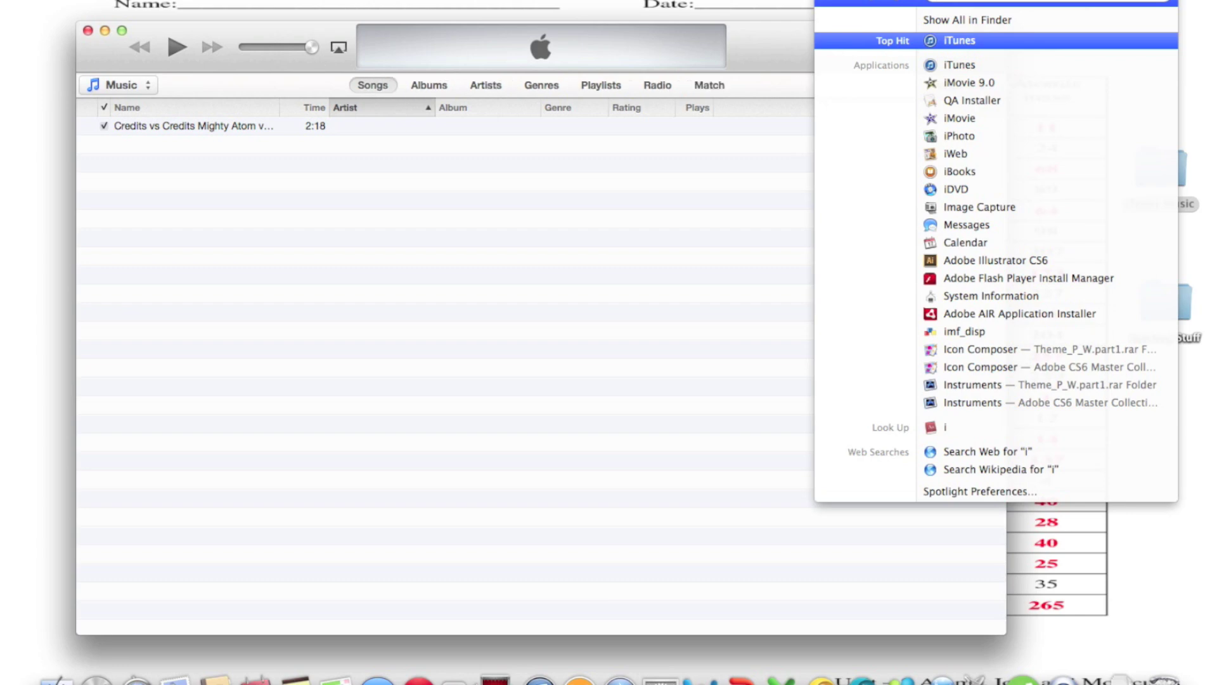
pyautogui.click(695, 184)
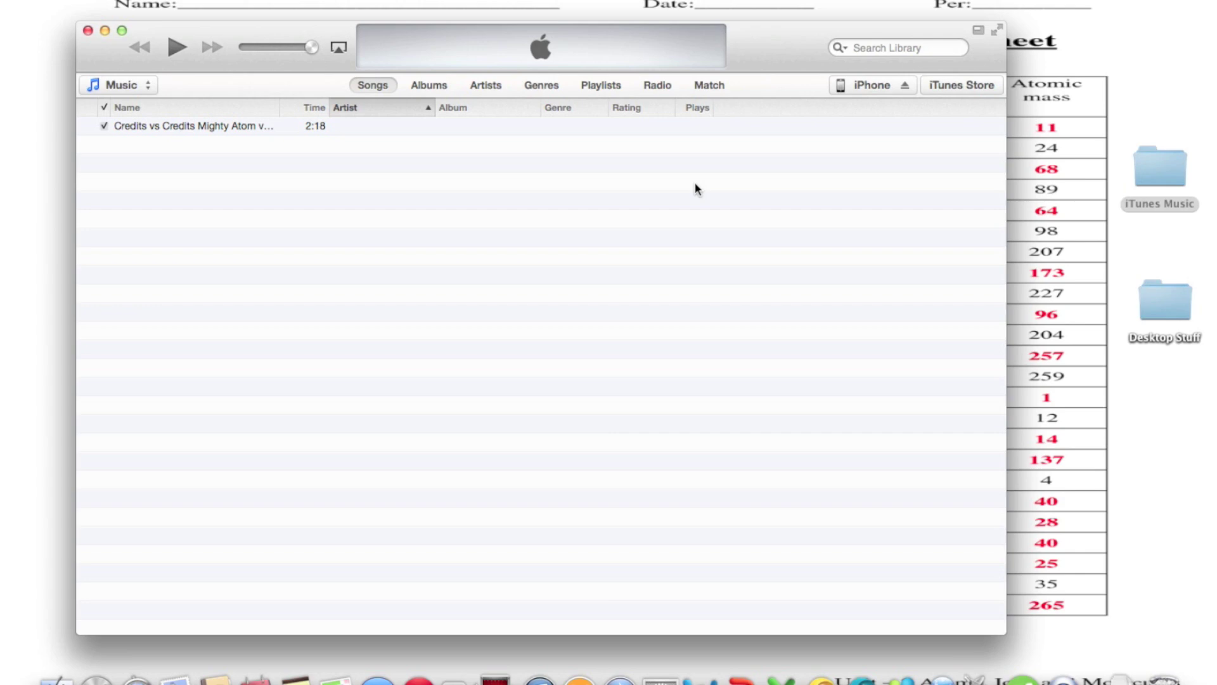
# Step: Search Spotlight for 'detunes', then select the iTunes Music folder on the desktop
pyautogui.press('super+space')
pyautogui.write('i')
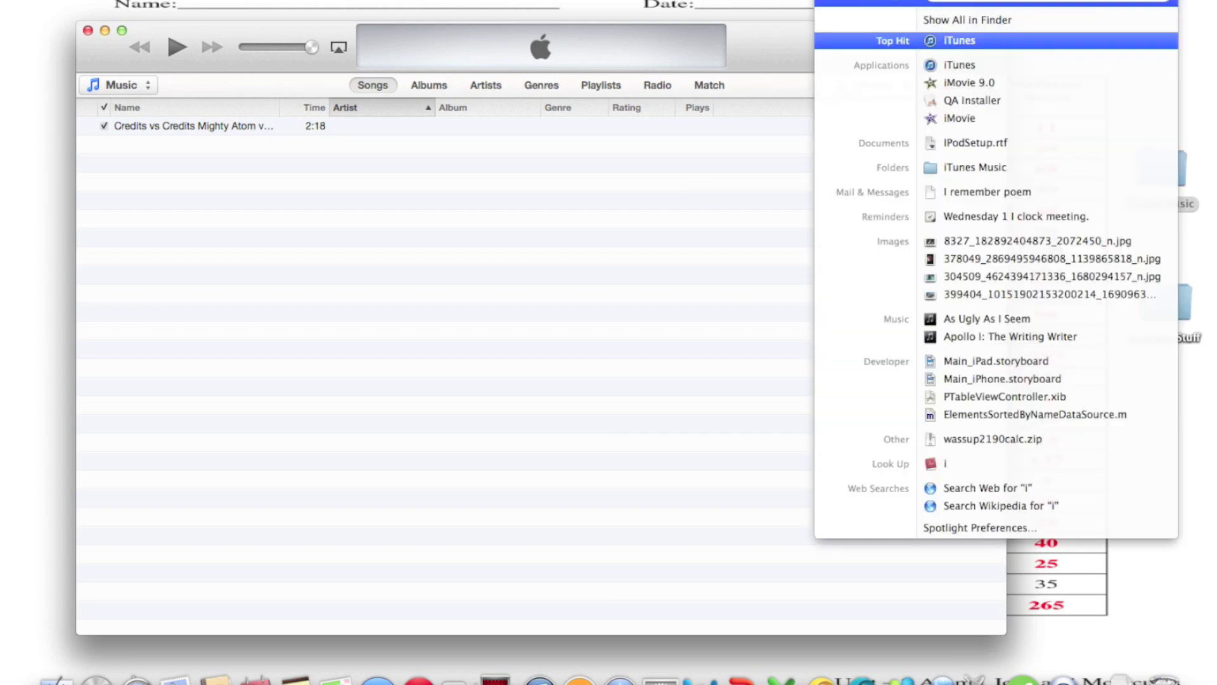
pyautogui.press('BackSpace')
pyautogui.write('detunes')
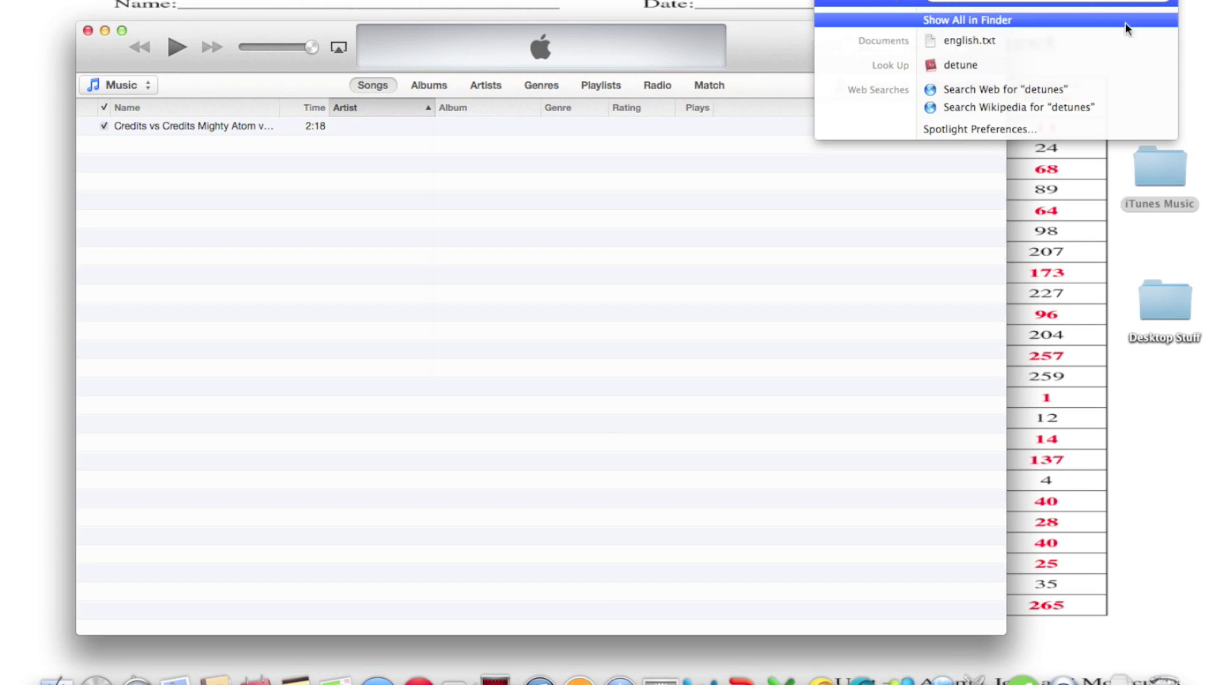
pyautogui.click(1174, 176)
# Step: Open the iTunes Music folder, close it, and reposition the folder on the desktop
pyautogui.doubleClick(1175, 176)
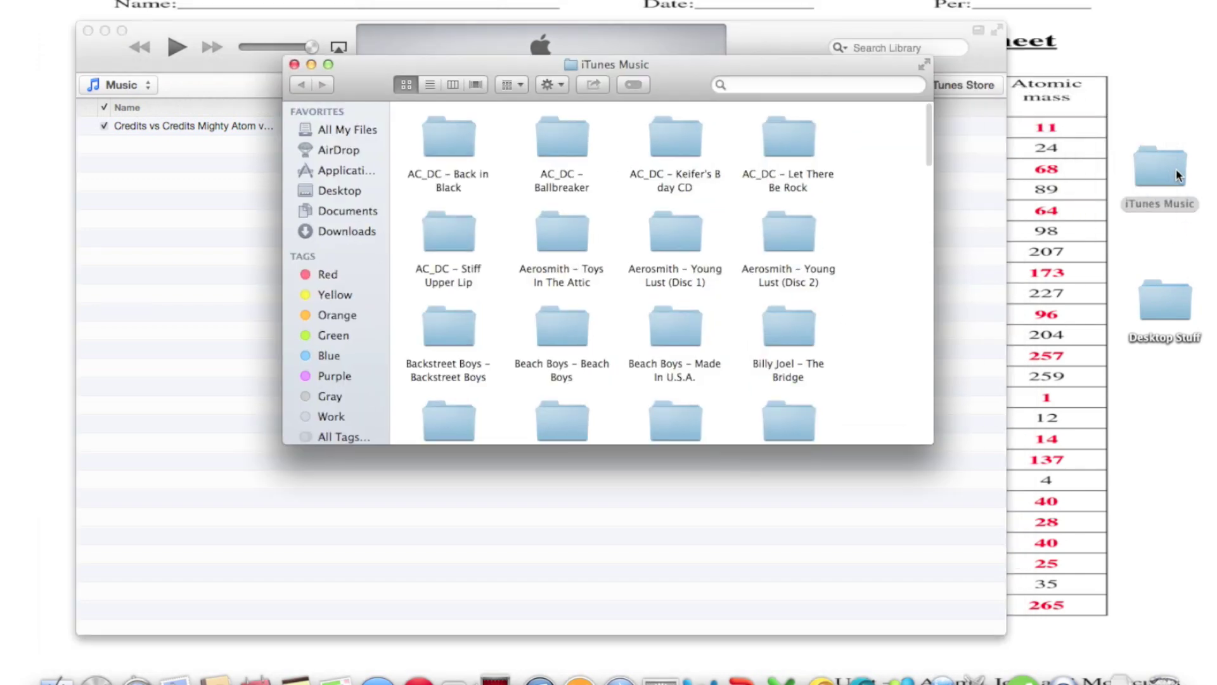
pyautogui.press('super+shift+f')
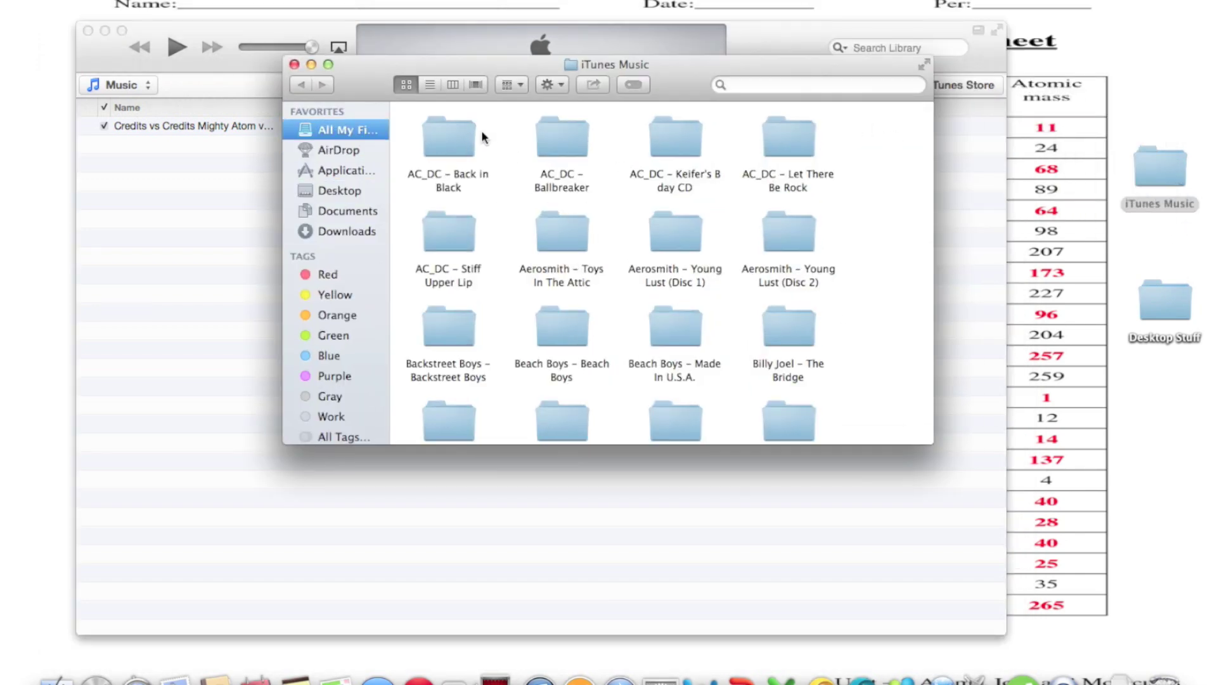
pyautogui.click(294, 64)
pyautogui.moveTo(1160, 158); pyautogui.dragTo(1168, 673)
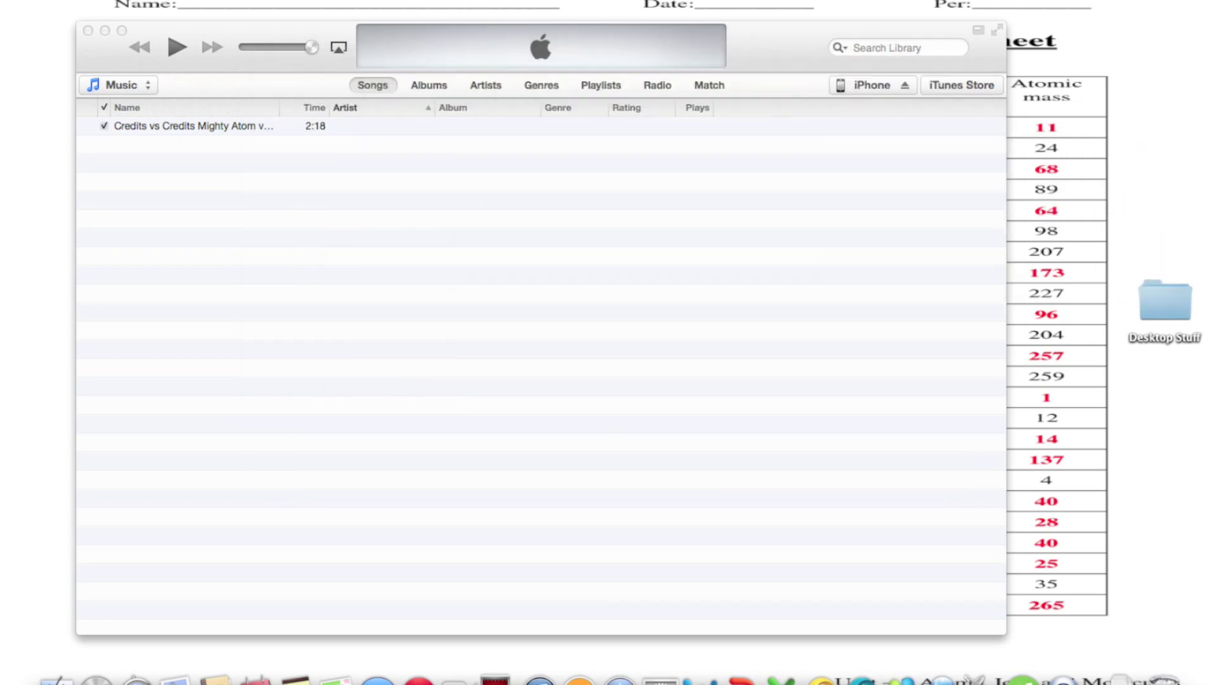
# Step: Launch DeTune from a Spotlight search for 'de' to show the iPhone's summary
pyautogui.press('super+space')
pyautogui.write('detunes')
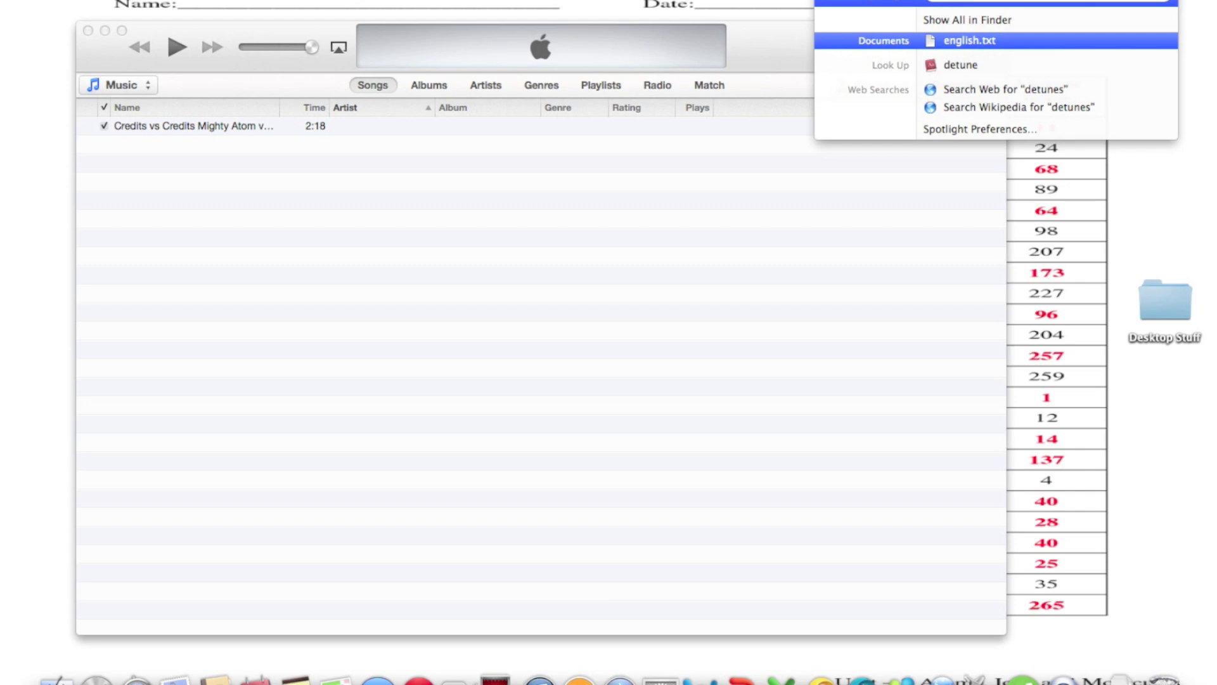
pyautogui.click(1202, 43)
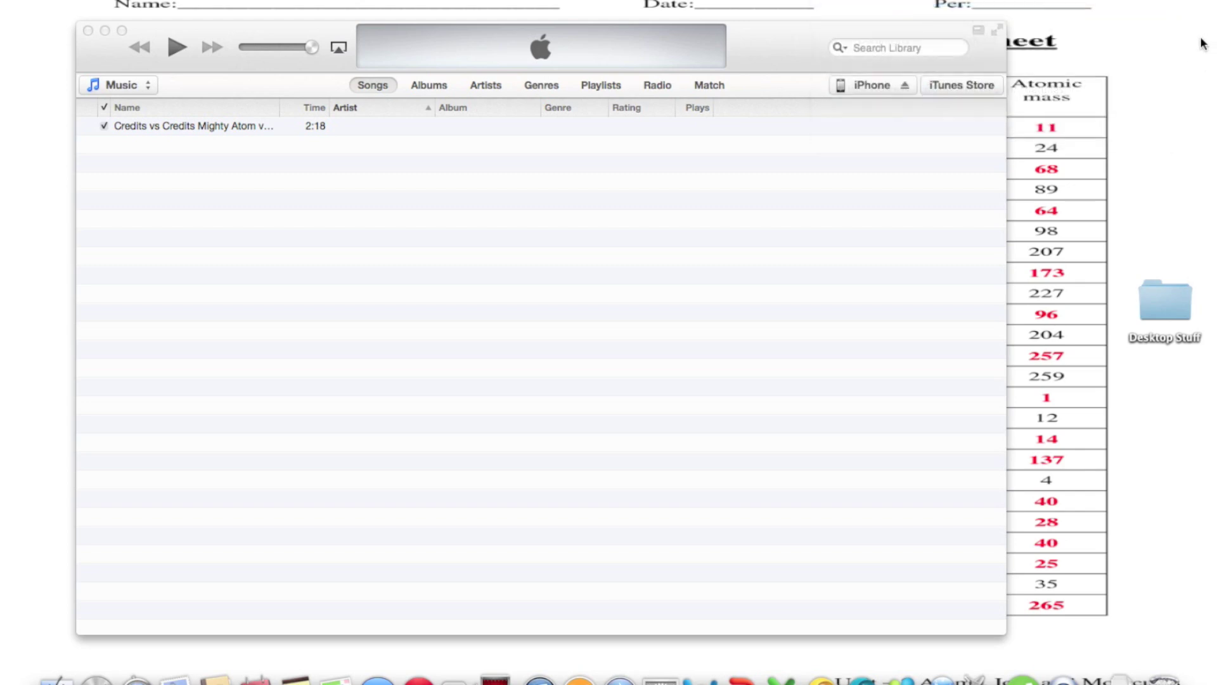
pyautogui.press('super+space')
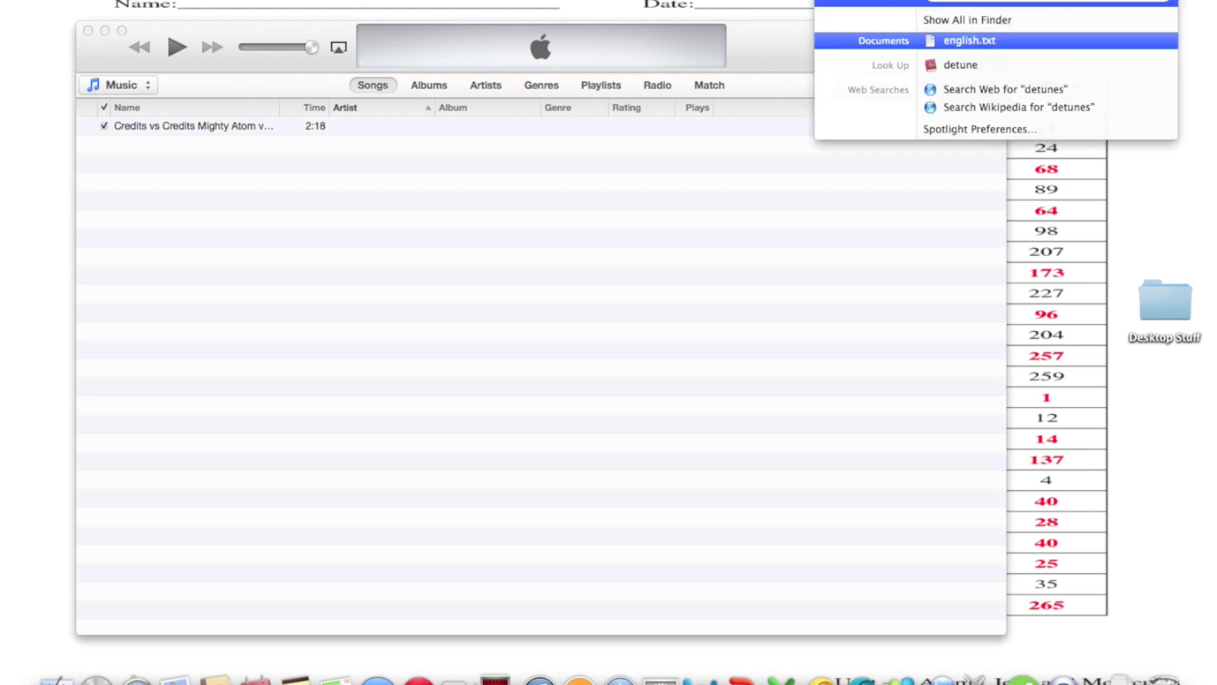
pyautogui.write('de')
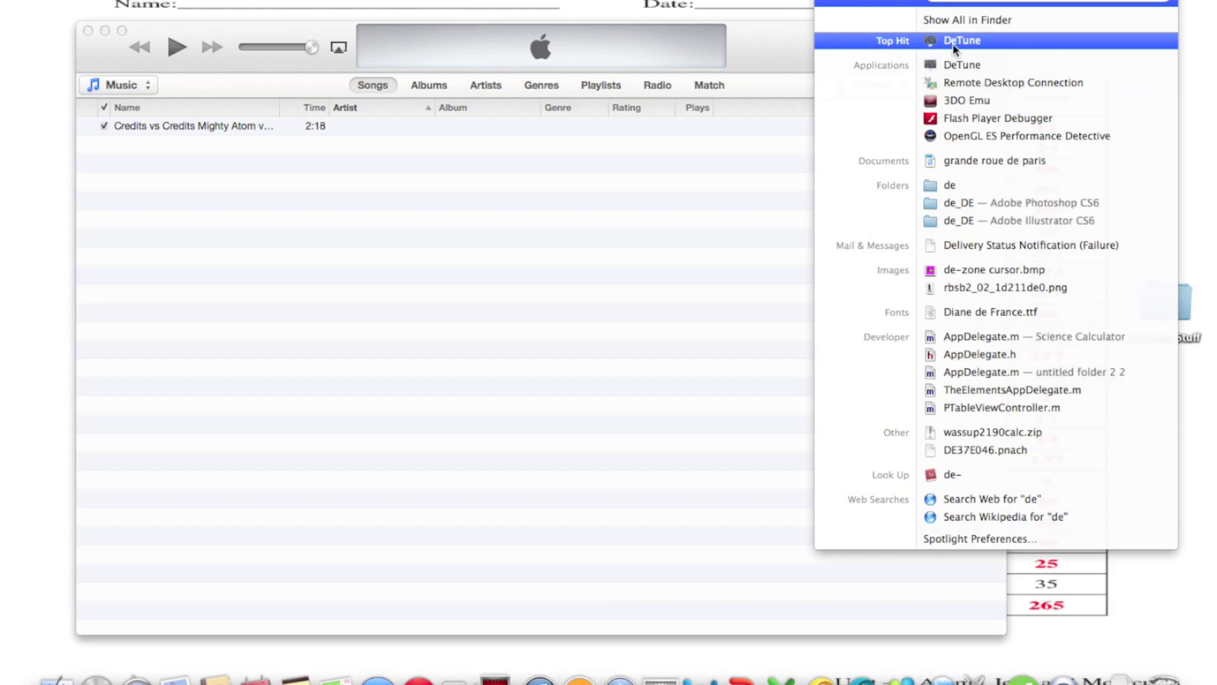
pyautogui.click(957, 41)
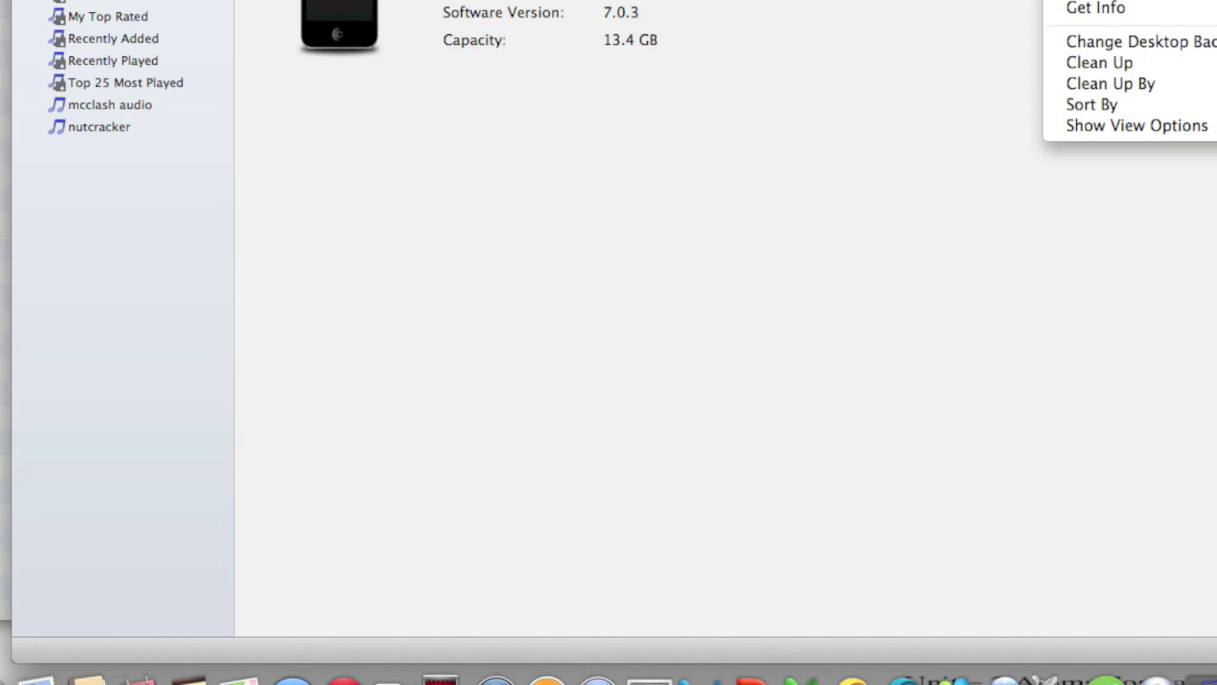
pyautogui.press('Escape')
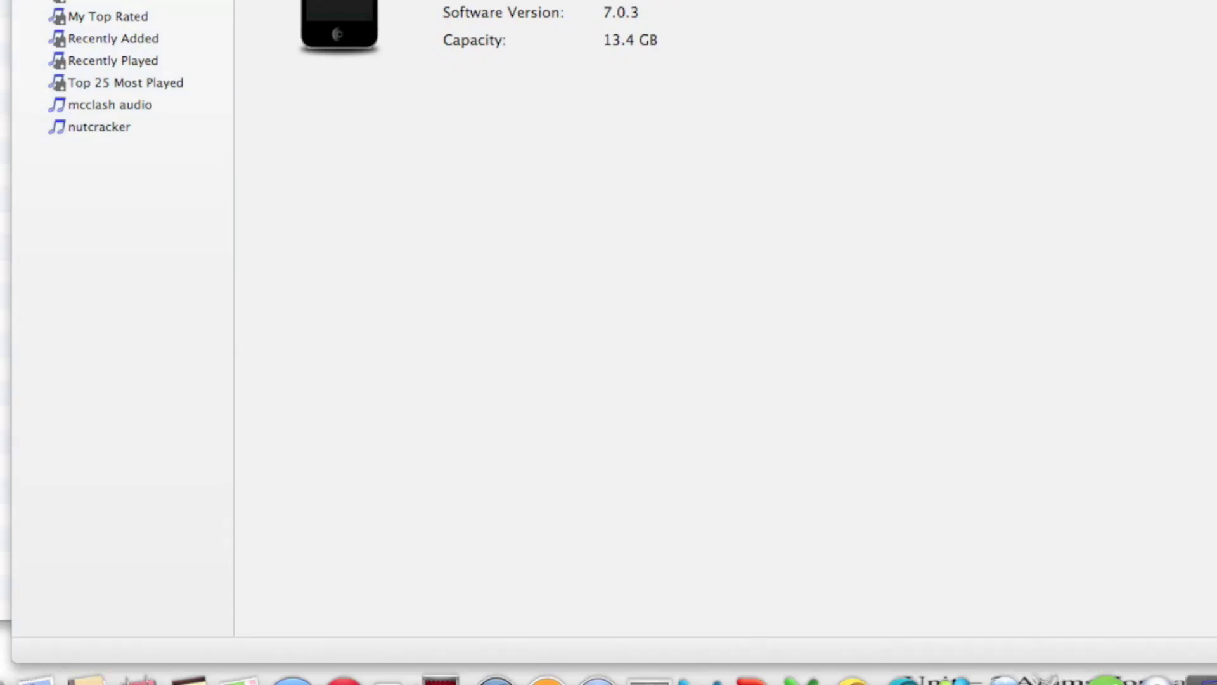
pyautogui.click(1091, 89)
pyautogui.click(5, 142)
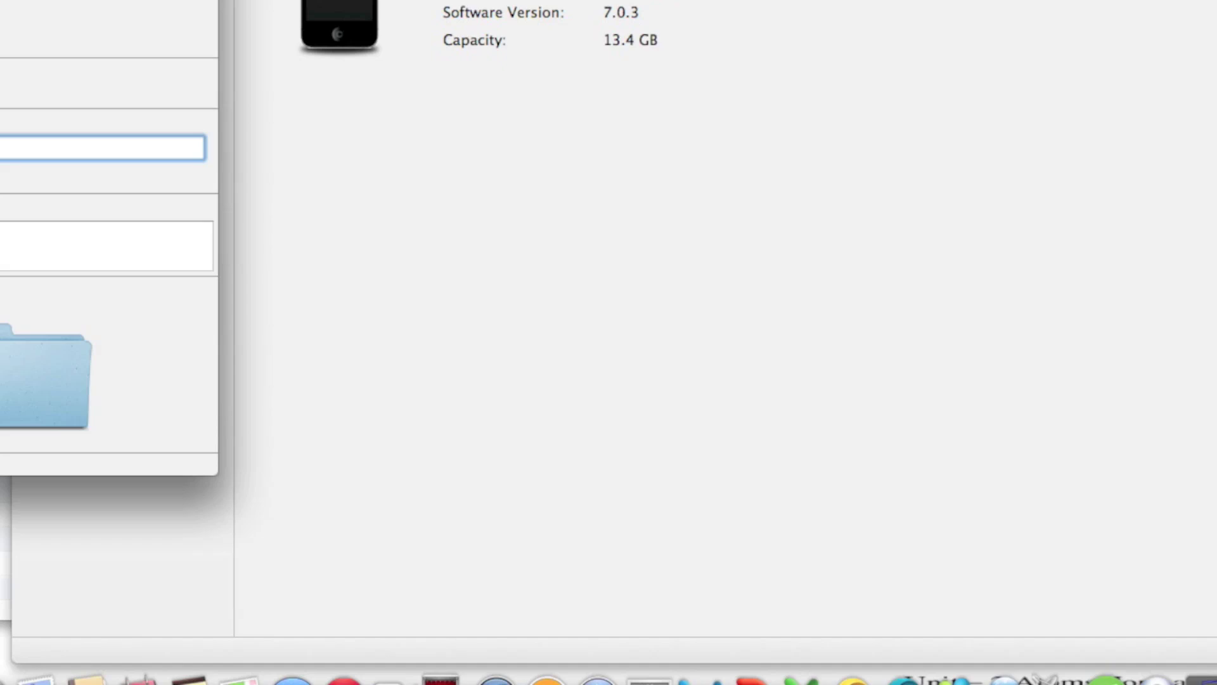
pyautogui.press('super+w')
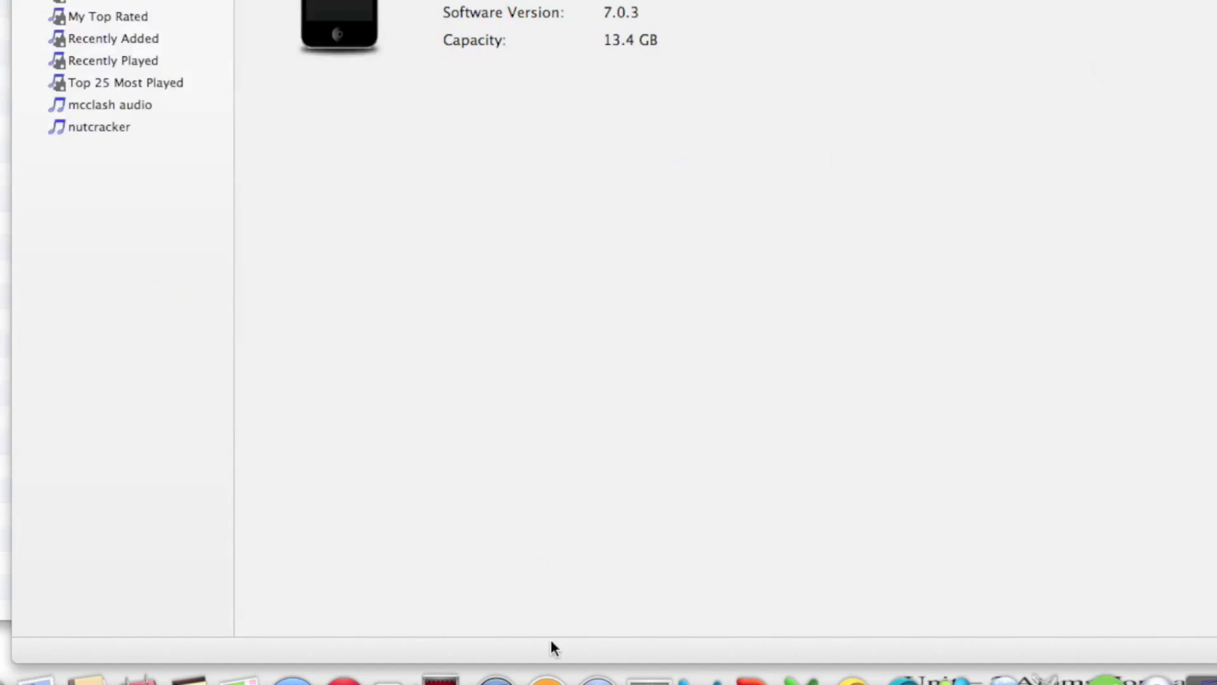
pyautogui.click(492, 680)
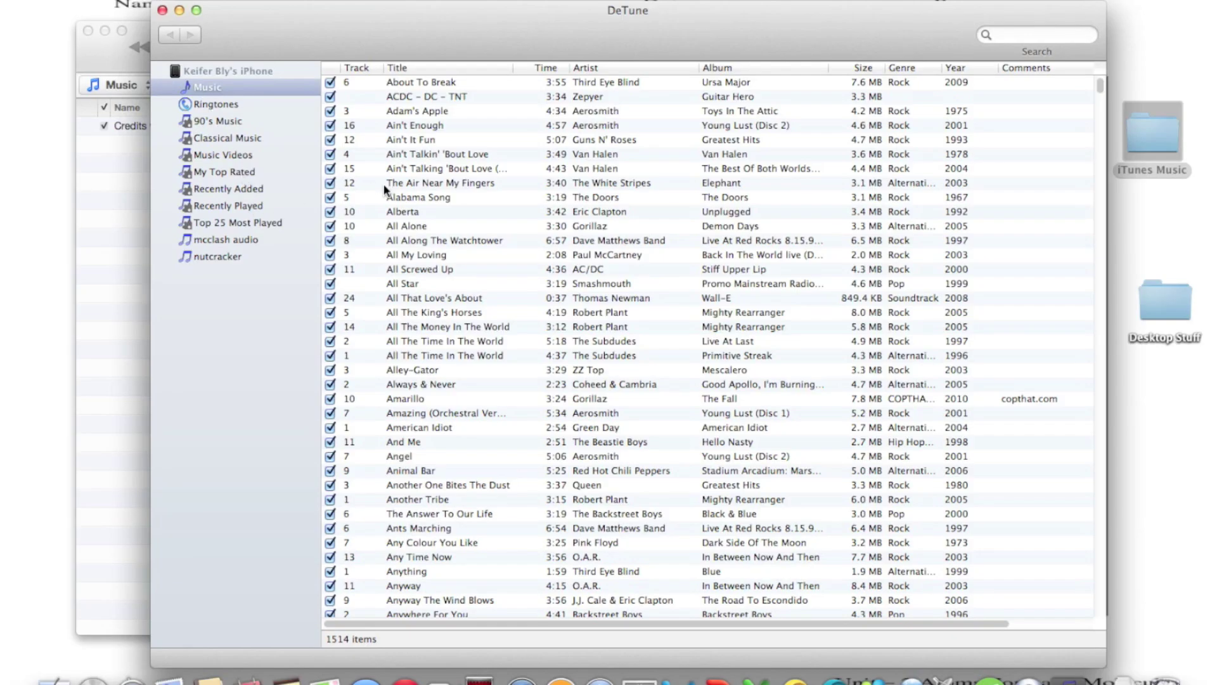
# Step: Select all 1514 iPhone tracks in DeTune and drag them onto the desktop iTunes Music folder
pyautogui.click(399, 186)
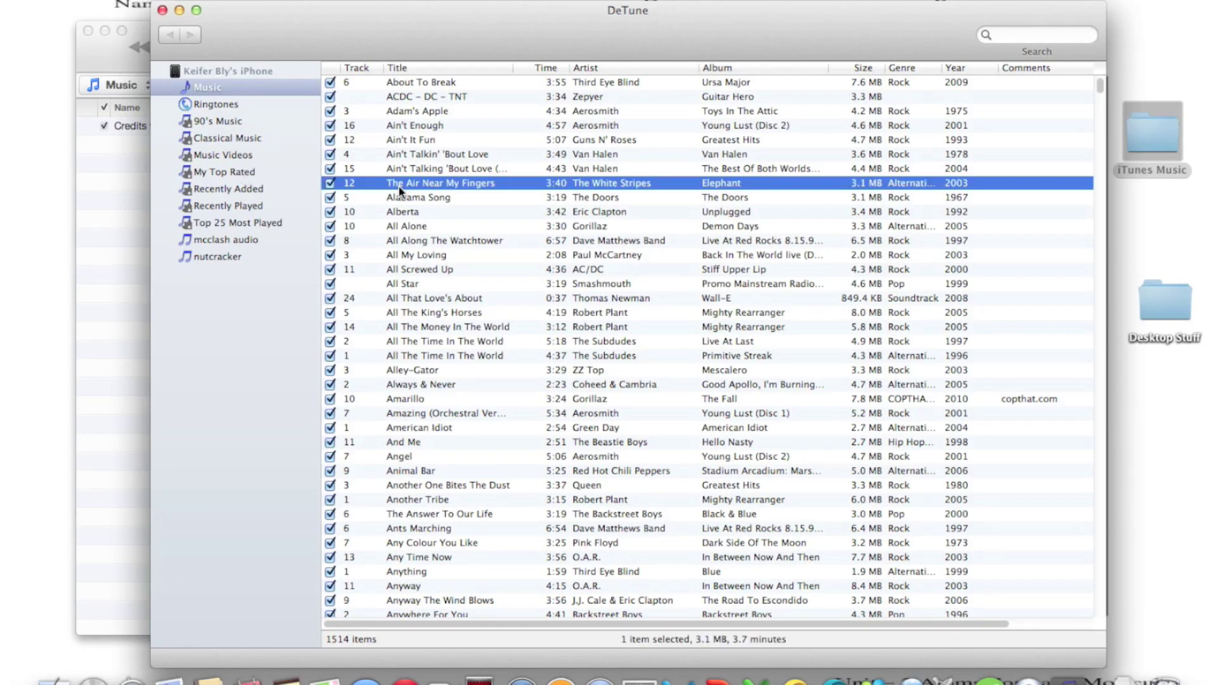
pyautogui.moveTo(720, 12); pyautogui.dragTo(649, 10)
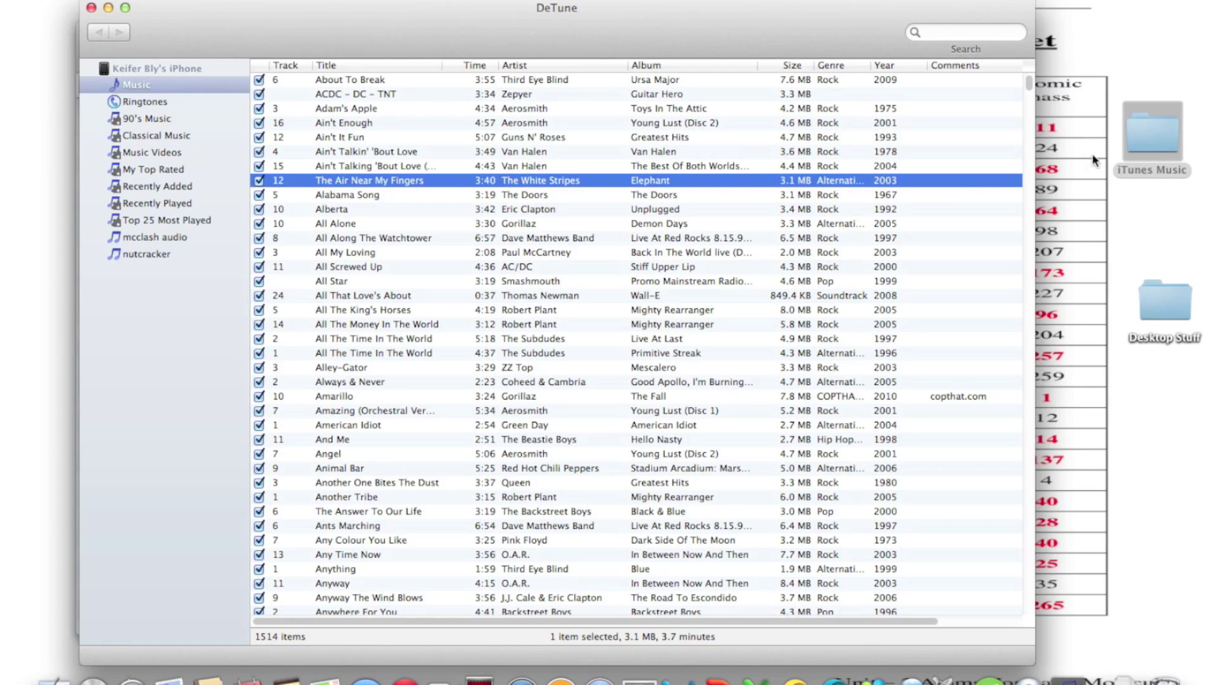
pyautogui.press('super+a')
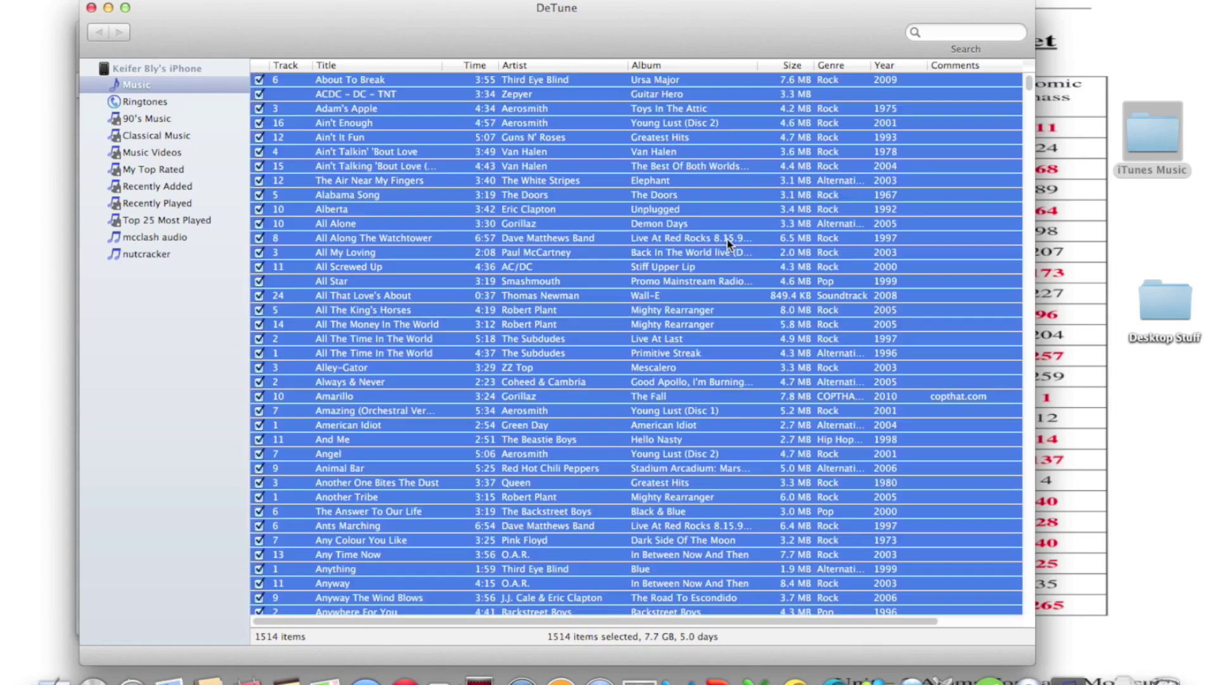
pyautogui.moveTo(658, 314); pyautogui.dragTo(1169, 139)
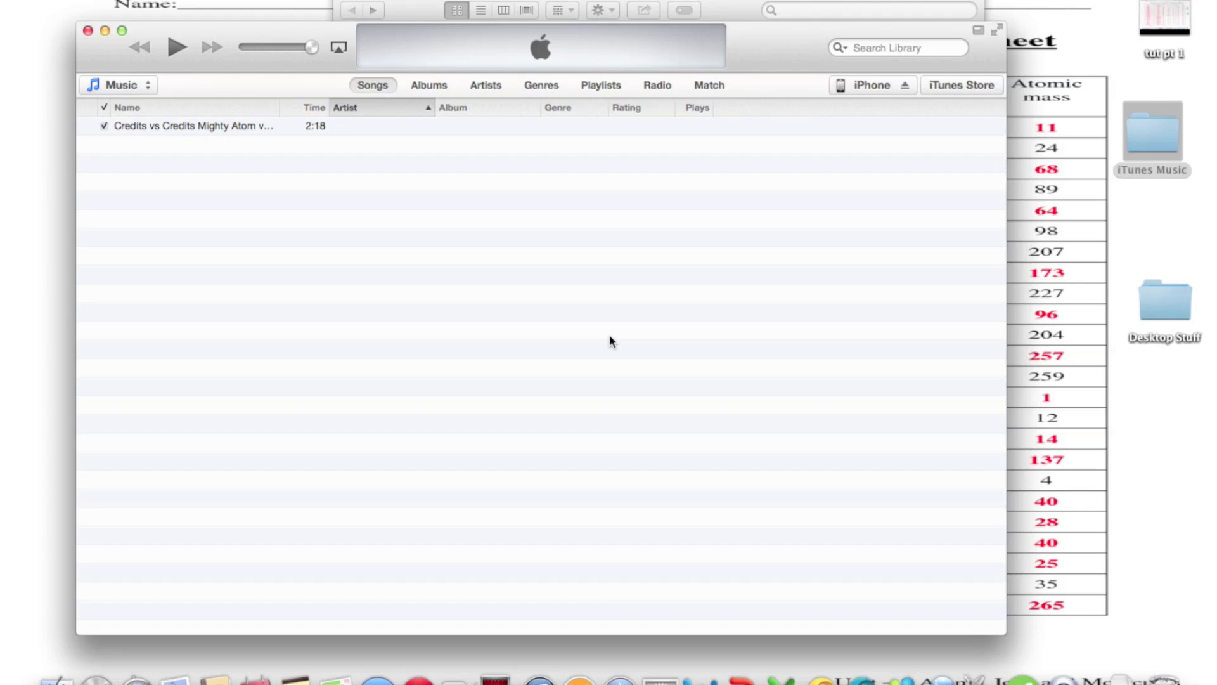
# Step: Check the AC_DC - Back in Black folder's MP3 tracks, then close the Finder window
pyautogui.click(754, 4)
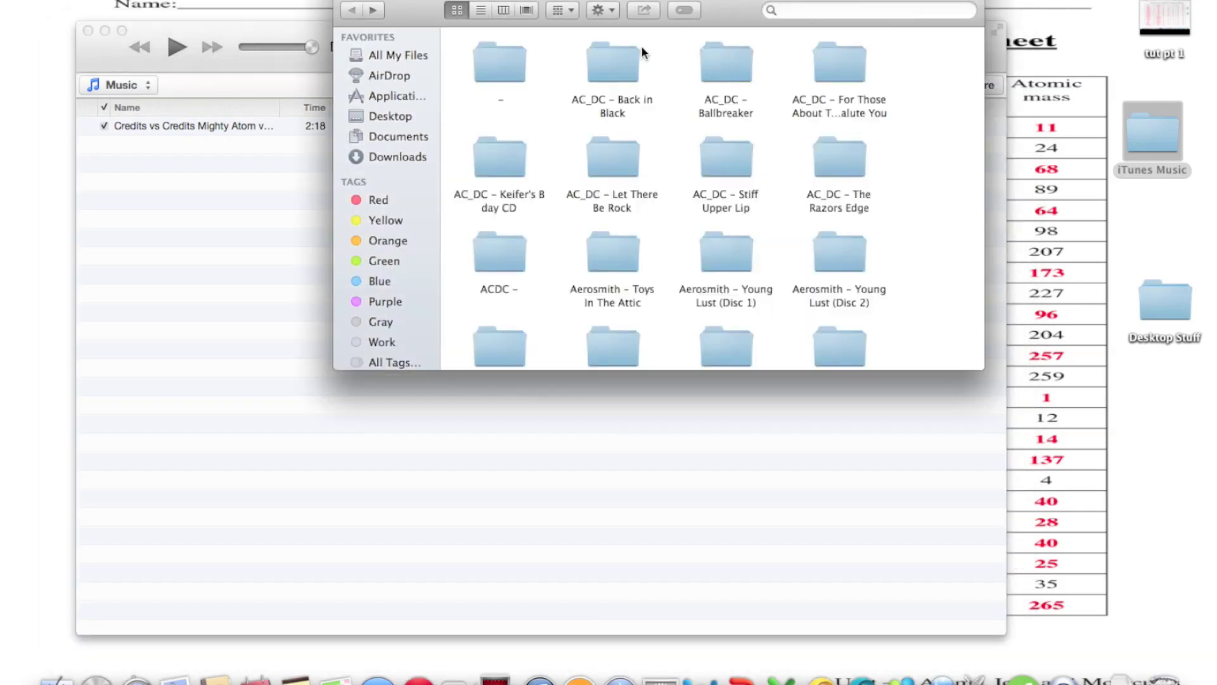
pyautogui.doubleClick(640, 52)
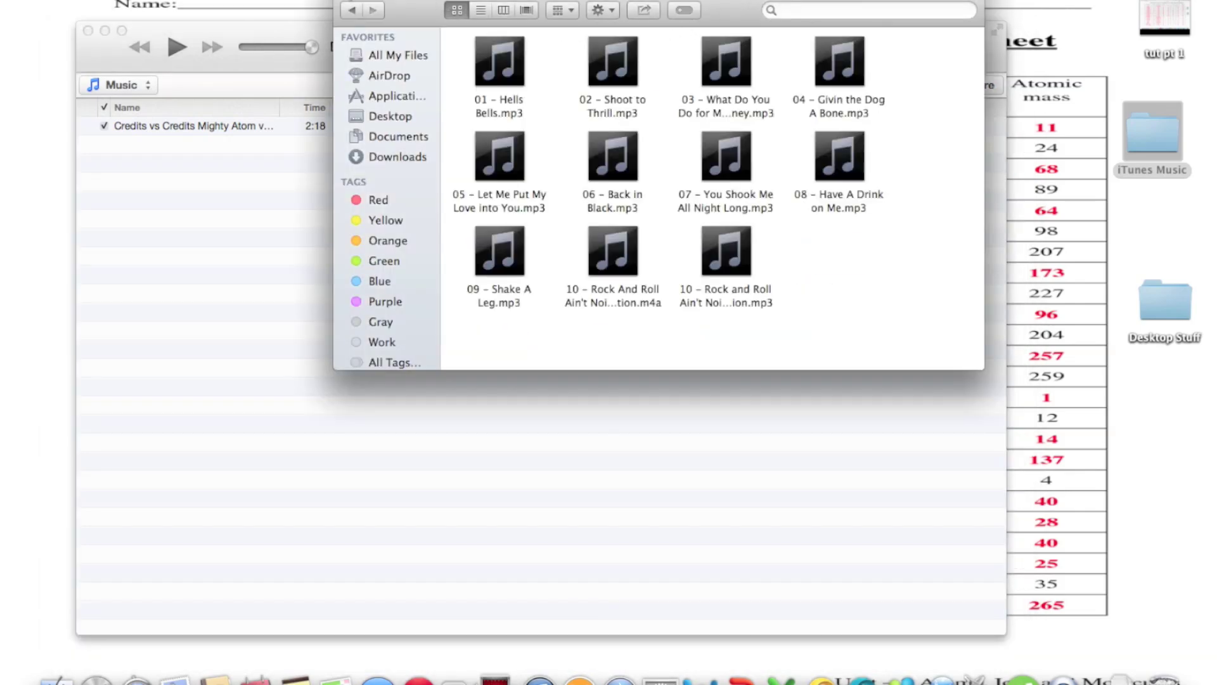
pyautogui.press('super+w')
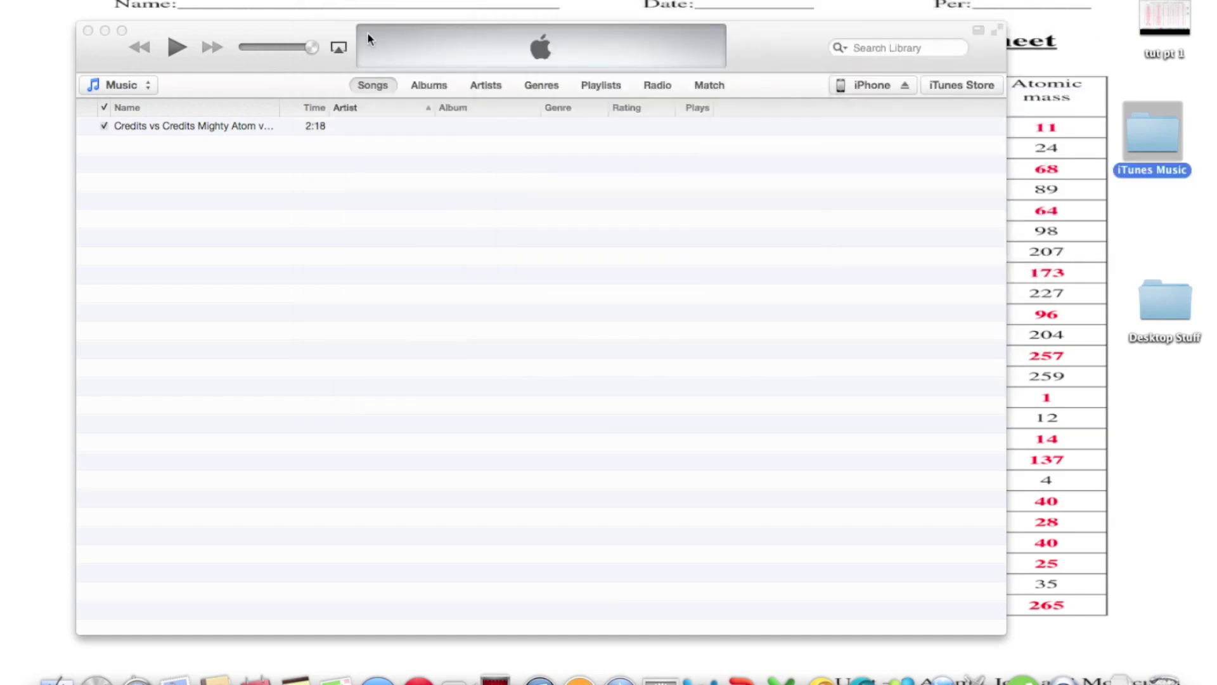
pyautogui.moveTo(367, 31); pyautogui.dragTo(358, 0)
pyautogui.click(121, 0)
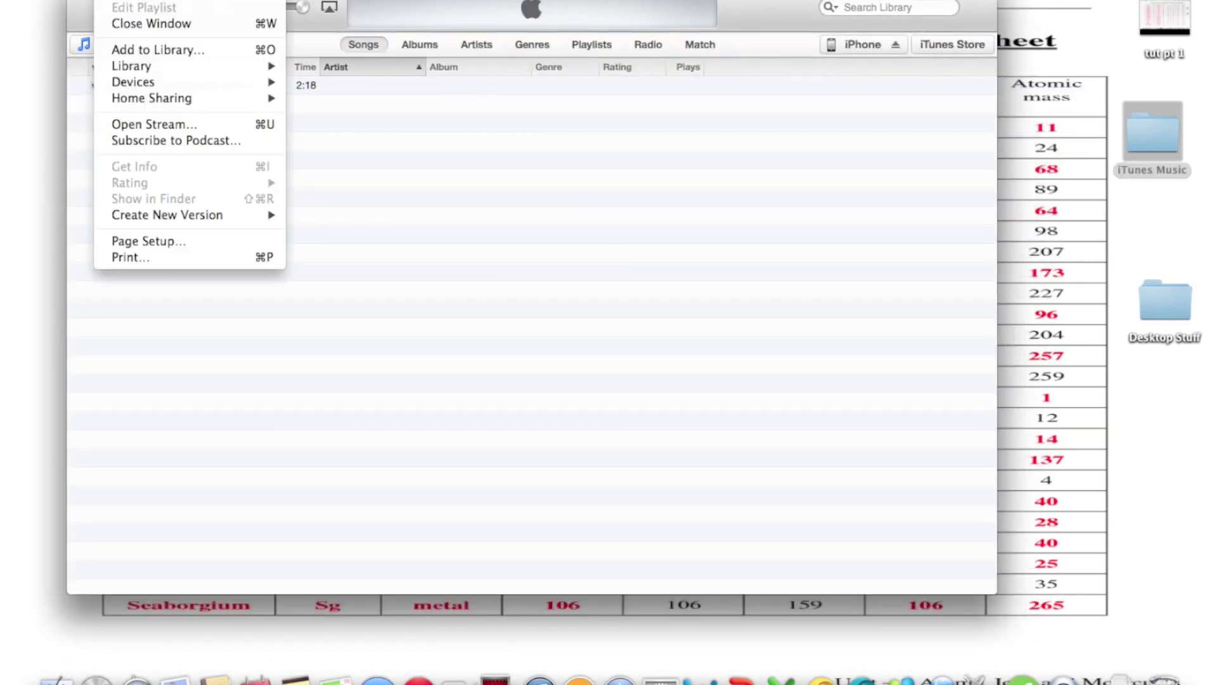
# Step: Add the iTunes Music folder from the Desktop to the library via Add to Library
pyautogui.click(134, 48)
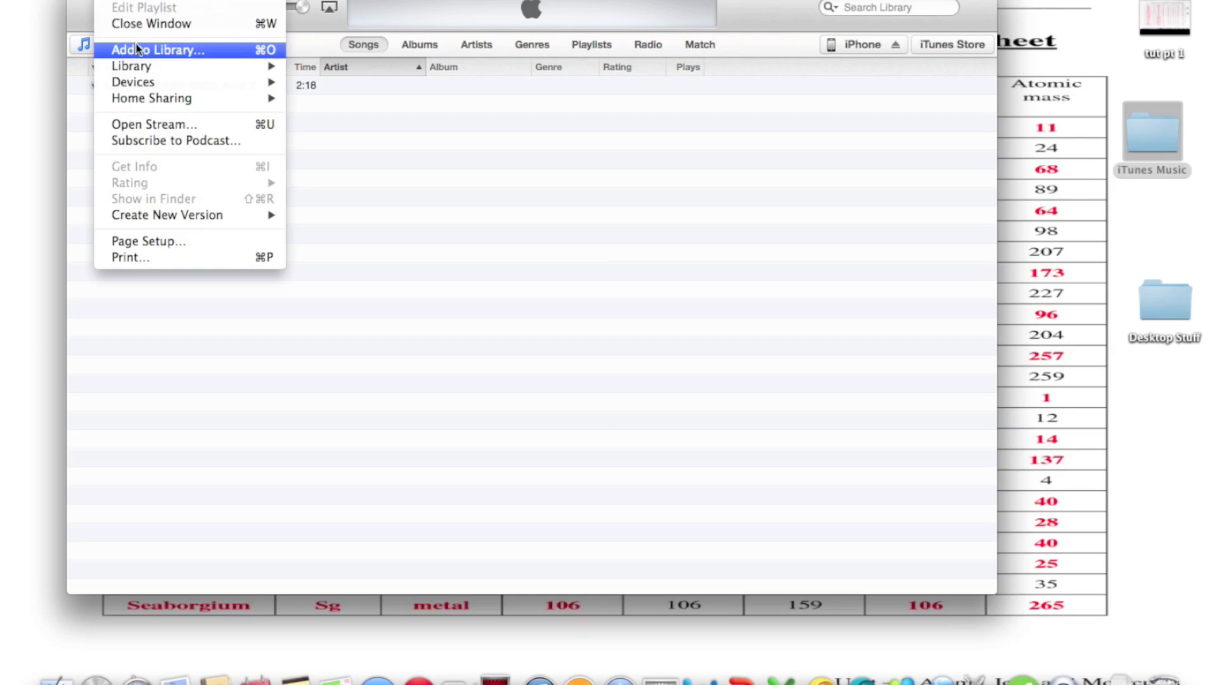
pyautogui.click(137, 49)
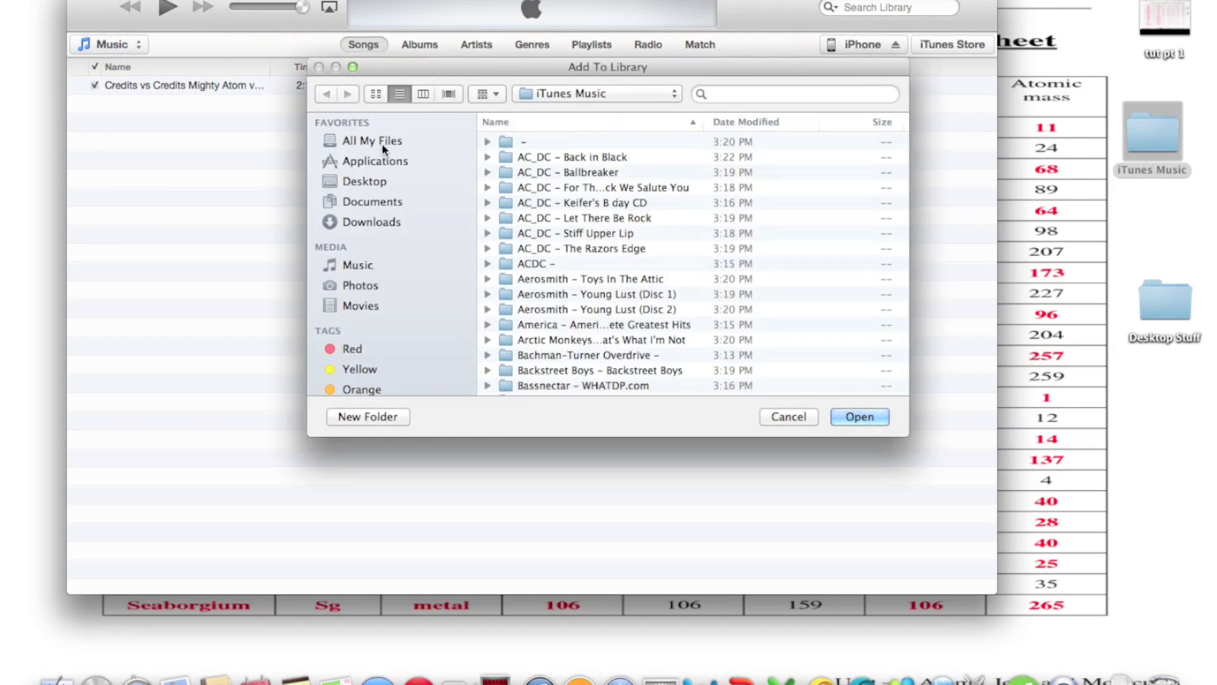
pyautogui.click(388, 181)
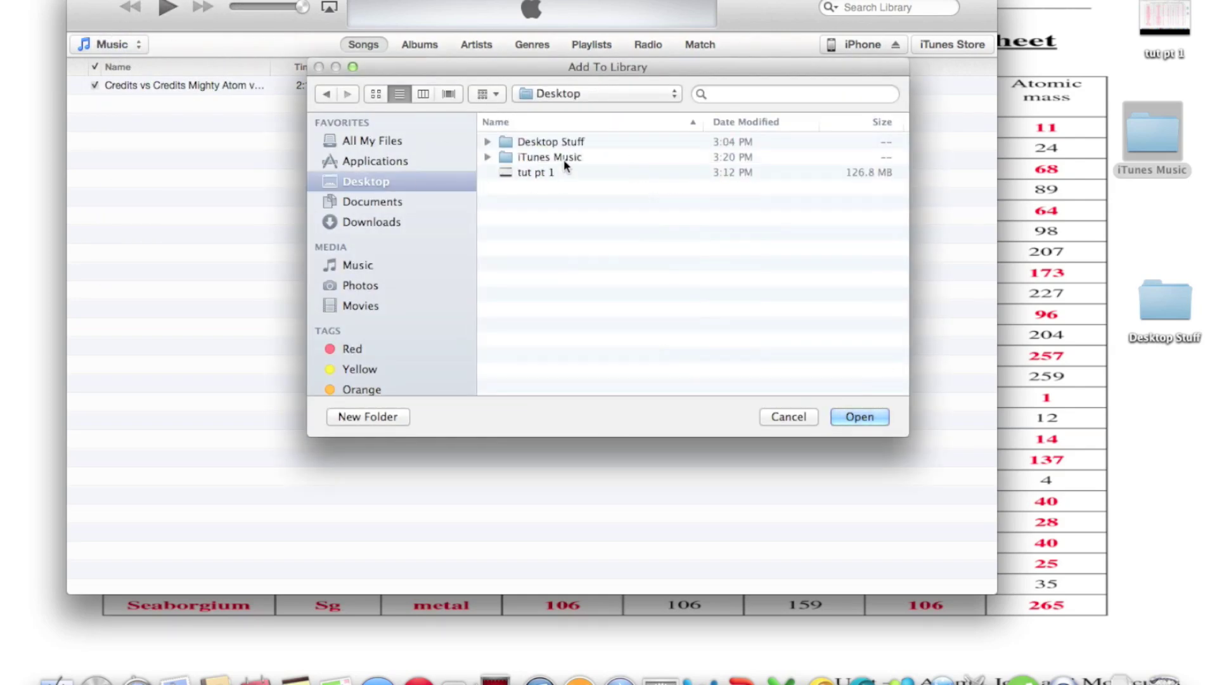
pyautogui.click(580, 158)
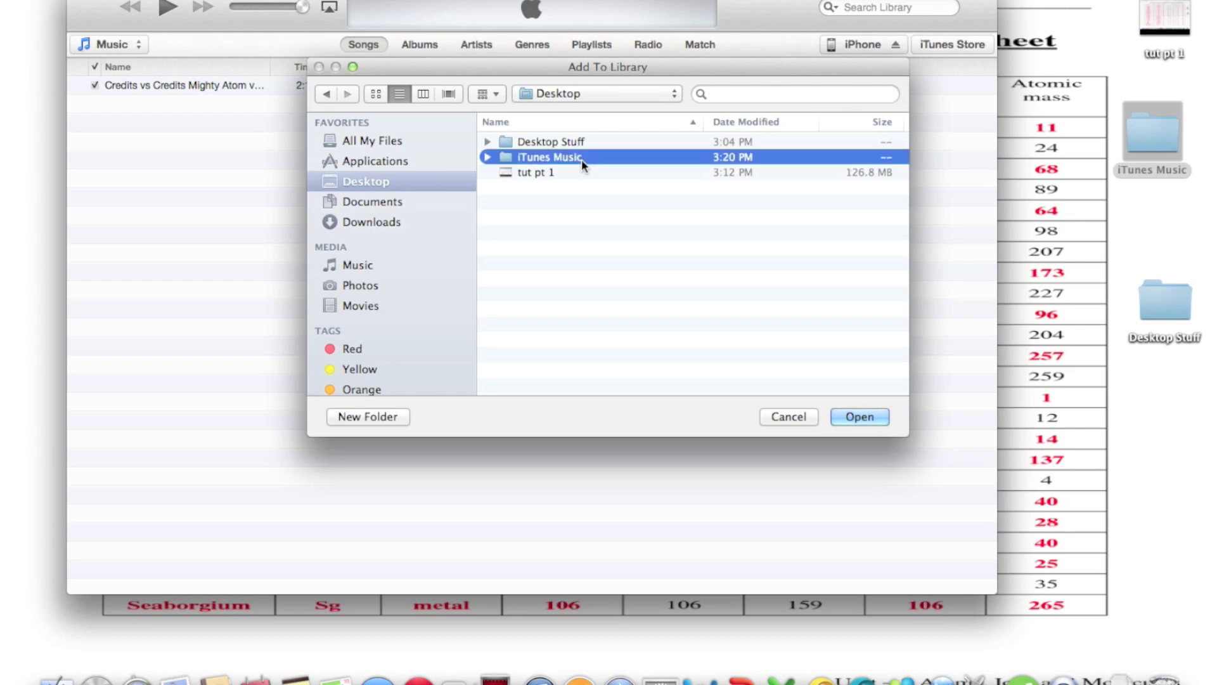
pyautogui.click(852, 413)
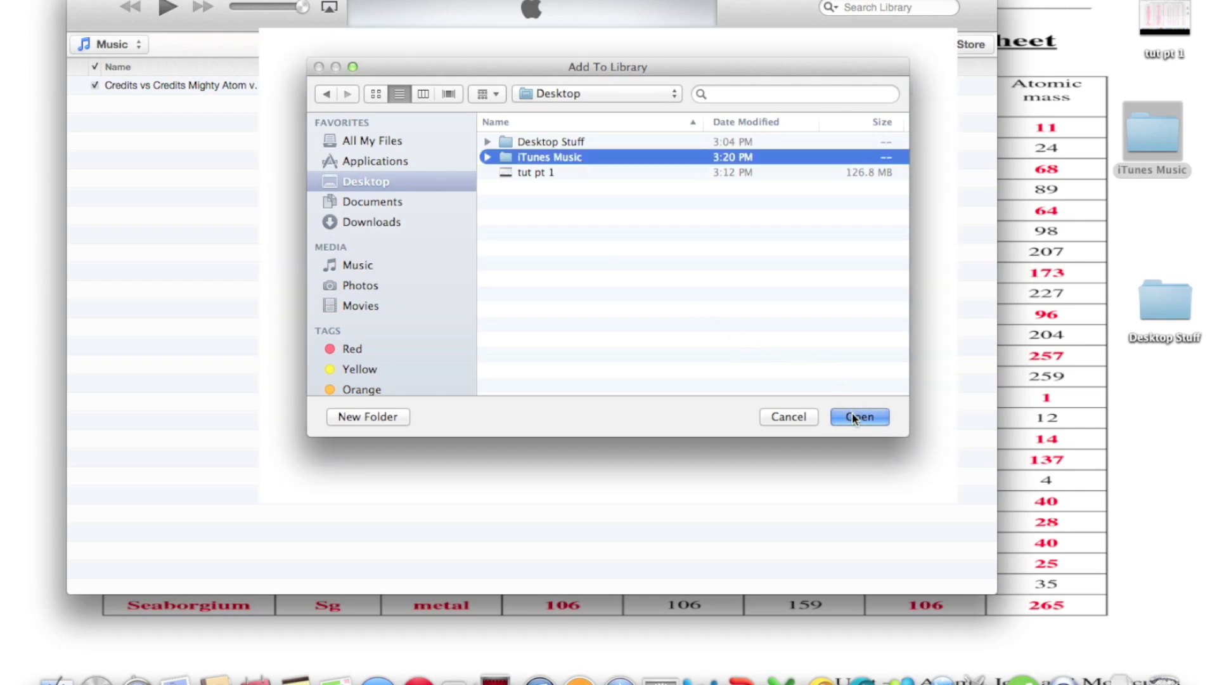